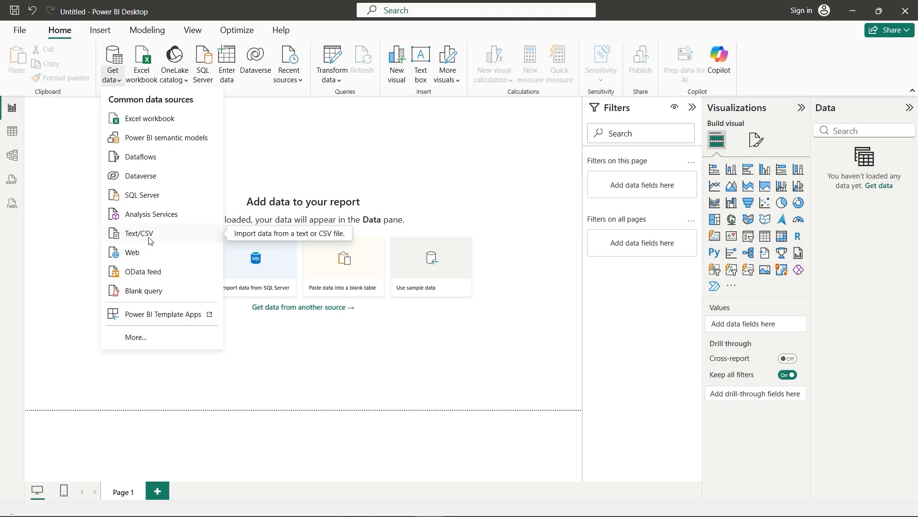
Load the SalesData CSV file into the report and expand the SalesData table's fields
{"action": "left_click", "coordinate": [150, 235]}
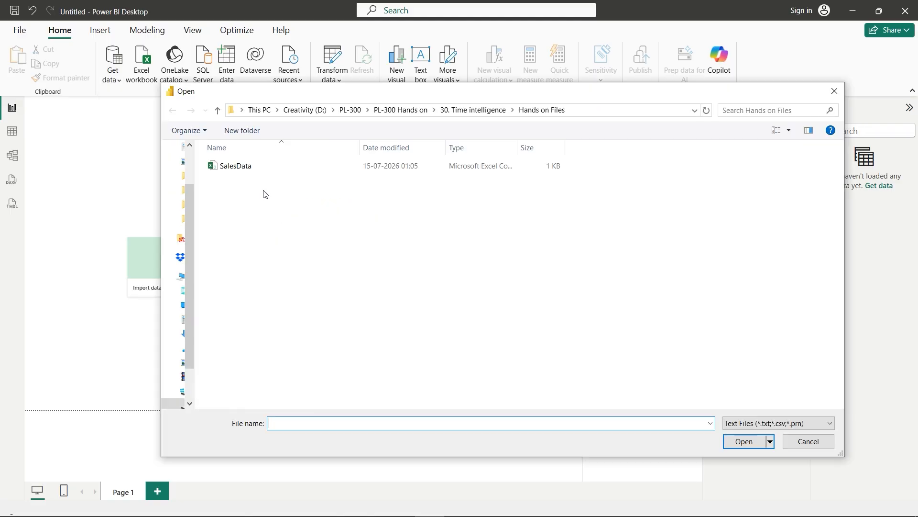
{"action": "double_click", "coordinate": [245, 166]}
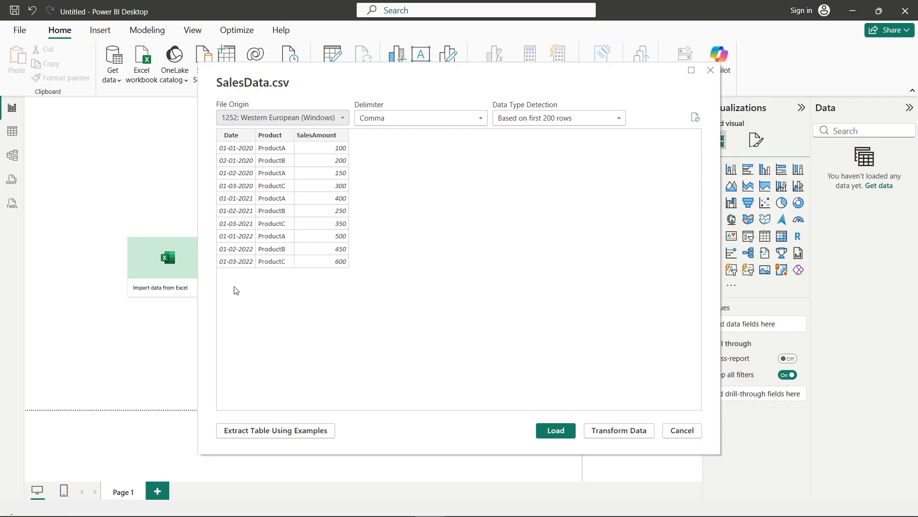
{"action": "left_click", "coordinate": [556, 431]}
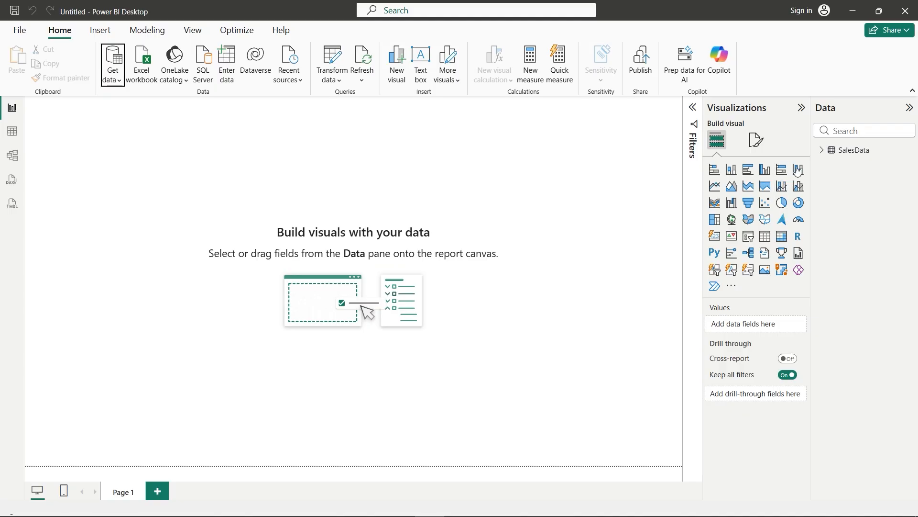
{"action": "left_click", "coordinate": [823, 152]}
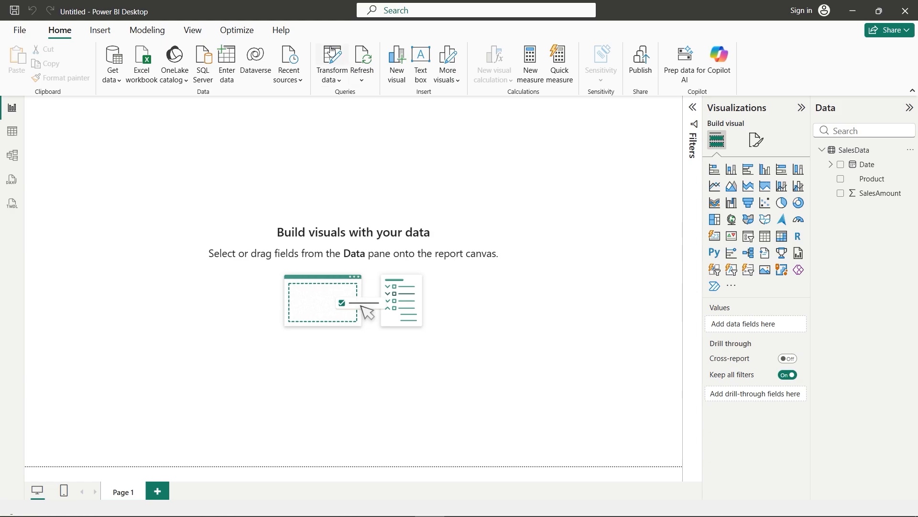
Create a calculated table with the formula DateTable = CALENDAR(DATE(2020,1,1), DATE(2022,12,31))
{"action": "left_click", "coordinate": [147, 30]}
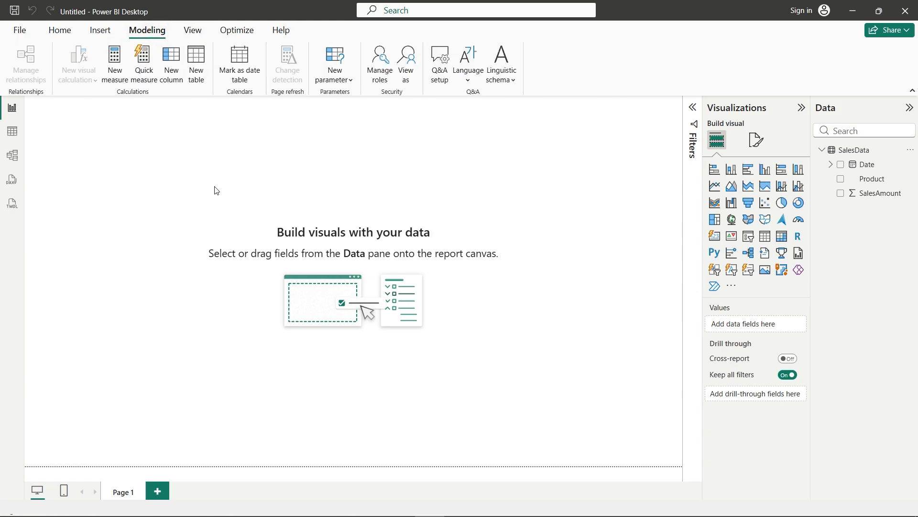
{"action": "left_click", "coordinate": [201, 80]}
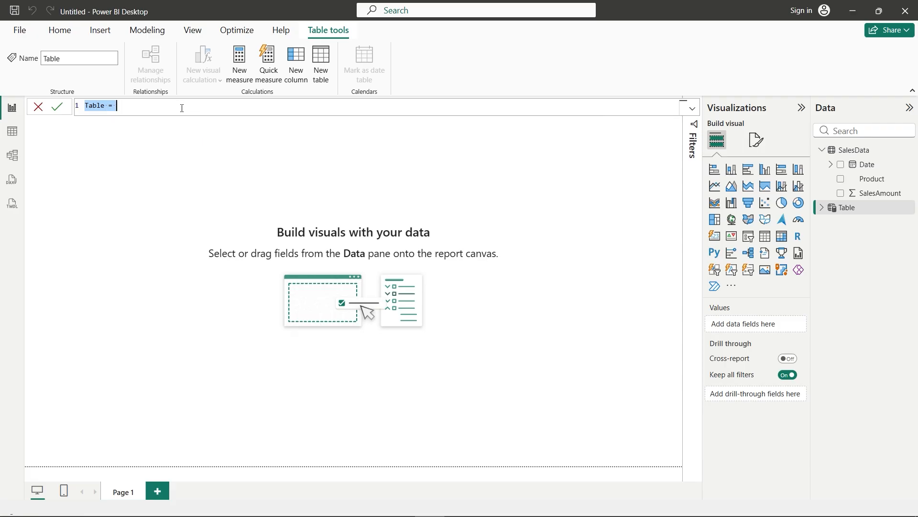
{"action": "type", "text": "DateTable = CALENDAR(DATE(2020,1,1), DATE(2022,12,31))"}
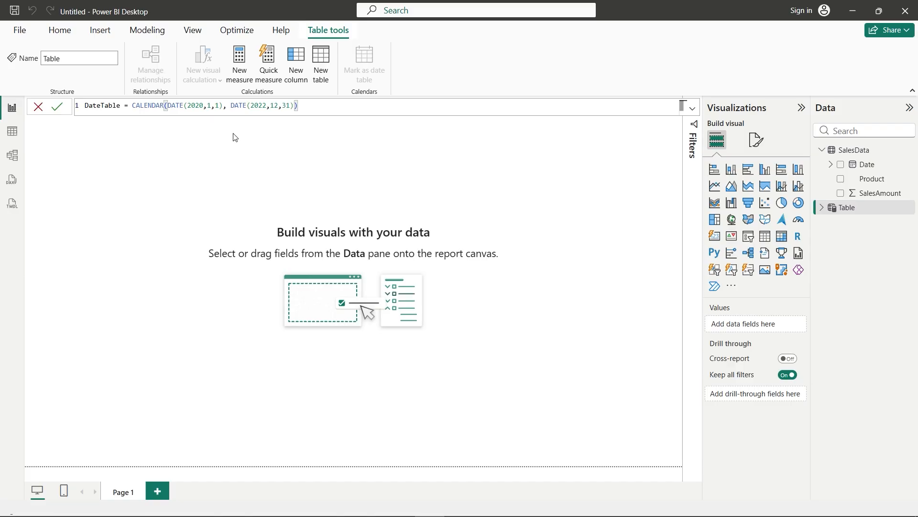
{"action": "left_click", "coordinate": [60, 110]}
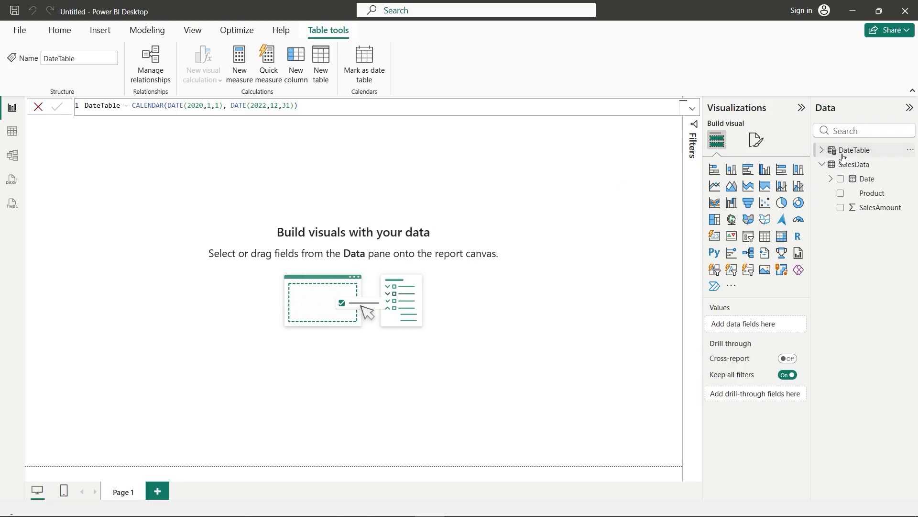
Preview the DateTable dates in an enlarged temporary table visual and delete the visual
{"action": "left_click", "coordinate": [822, 151]}
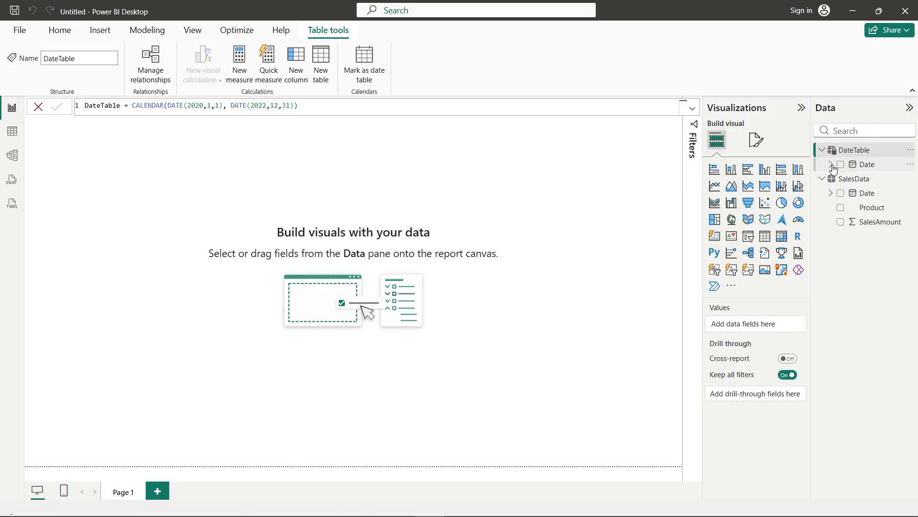
{"action": "left_click", "coordinate": [840, 164]}
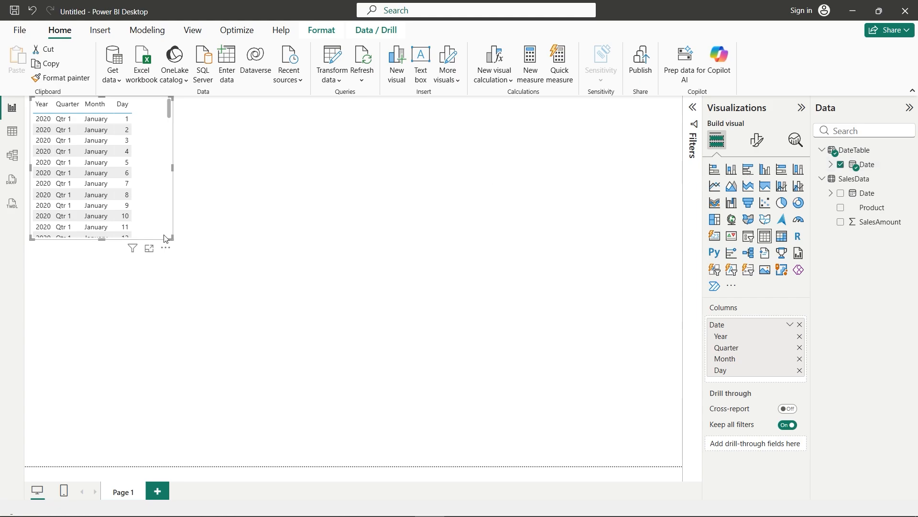
{"action": "left_click_drag", "start_coordinate": [171, 238], "coordinate": [254, 299]}
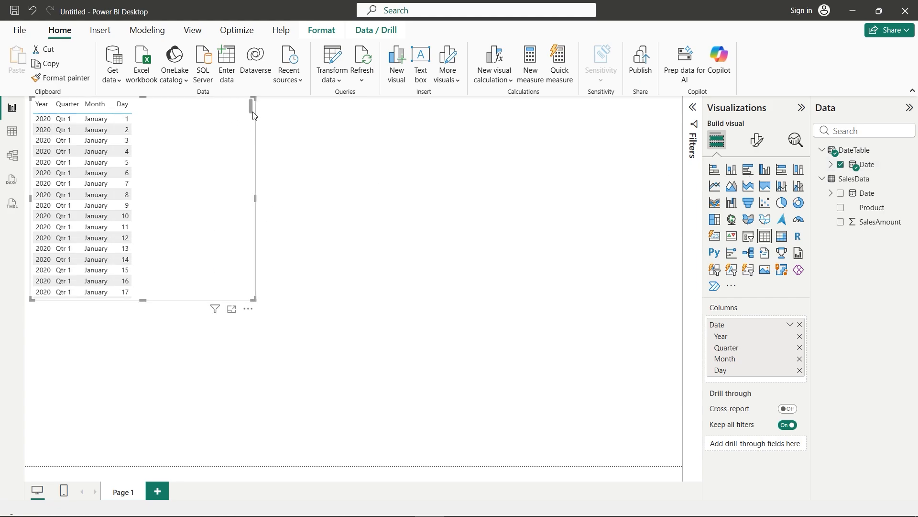
{"action": "left_click_drag", "start_coordinate": [253, 108], "coordinate": [252, 111]}
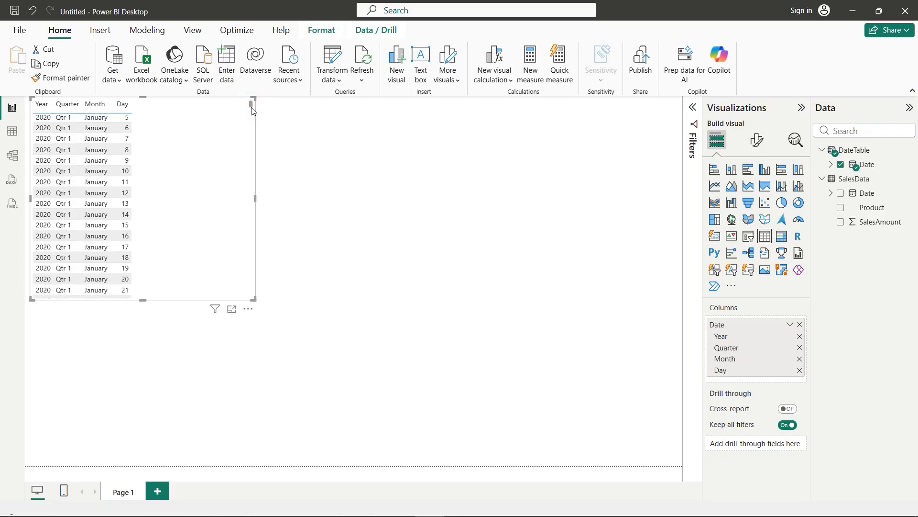
{"action": "scroll", "coordinate": [137, 251], "scroll_direction": "down", "scroll_amount": 6}
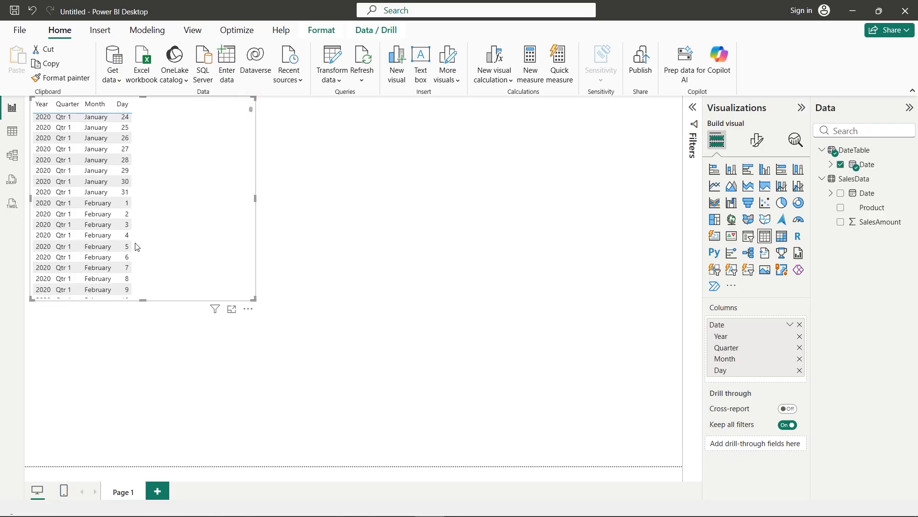
{"action": "scroll", "coordinate": [136, 216], "scroll_direction": "down", "scroll_amount": 10}
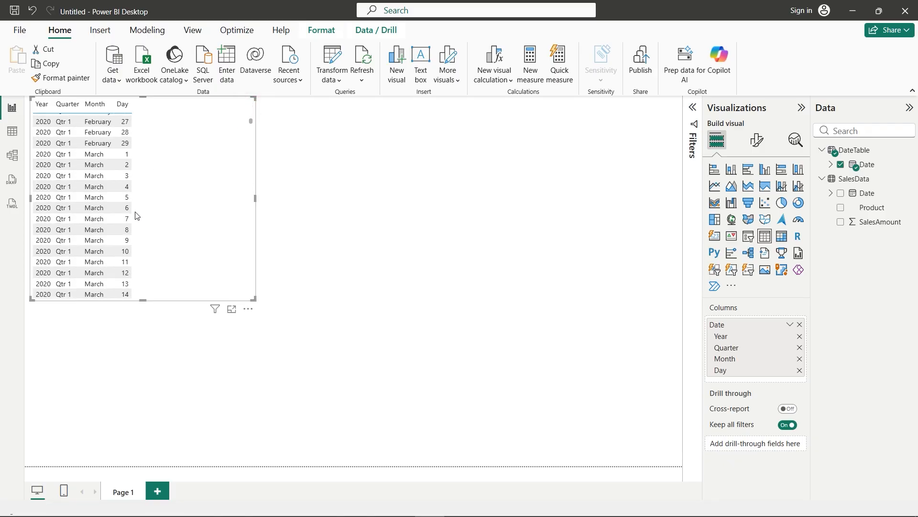
{"action": "scroll", "coordinate": [136, 216], "scroll_direction": "down", "scroll_amount": 7}
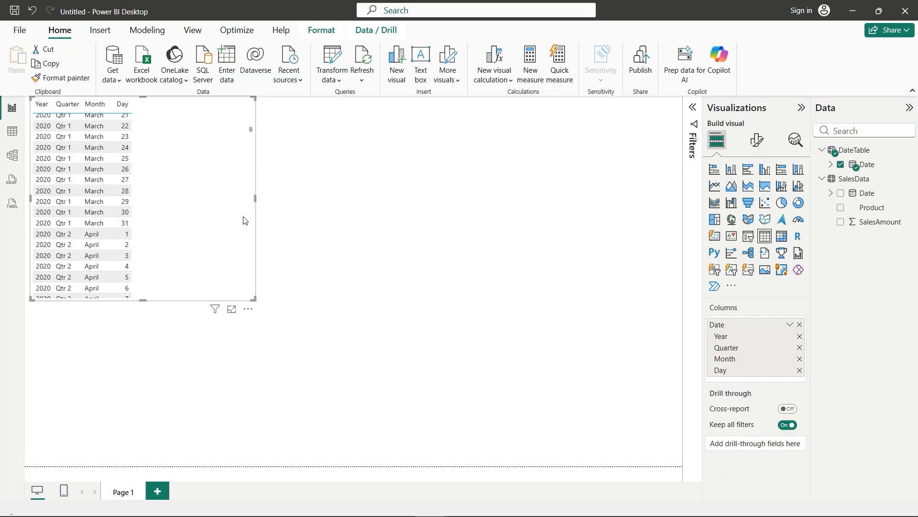
{"action": "key", "text": "Delete"}
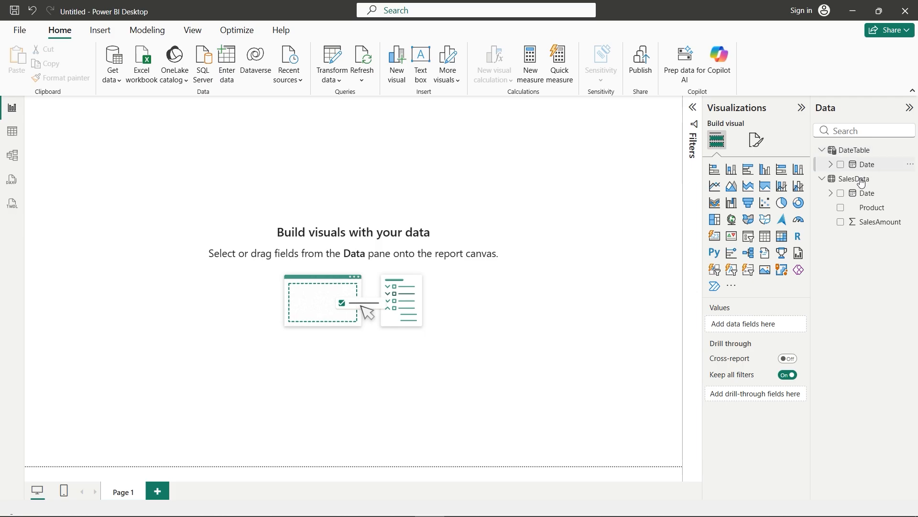
Start a new relationship with SalesData as the from table and DateTable as the to table
{"action": "left_click", "coordinate": [147, 31]}
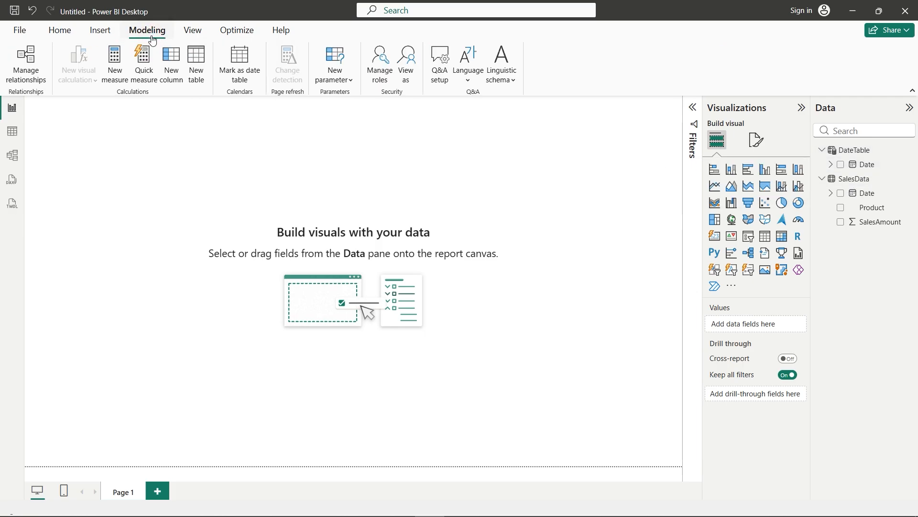
{"action": "left_click", "coordinate": [31, 79]}
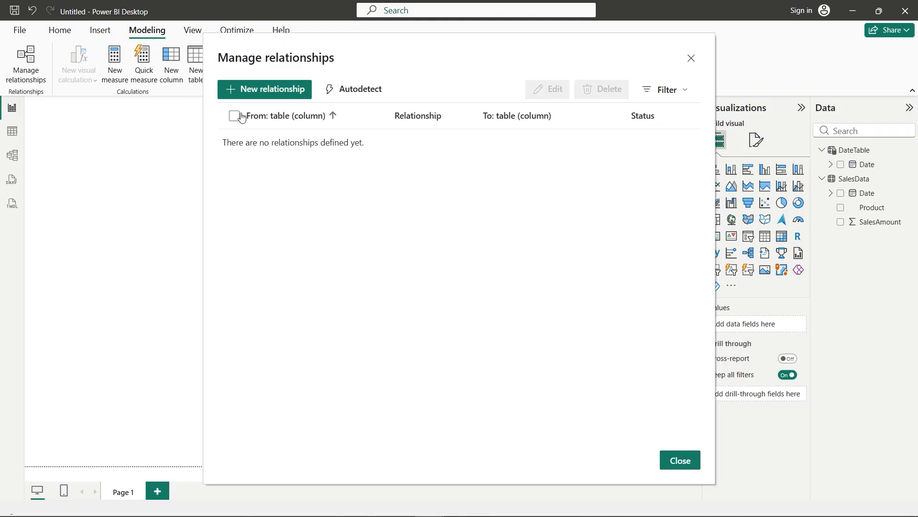
{"action": "left_click", "coordinate": [264, 91]}
{"action": "left_click", "coordinate": [390, 111]}
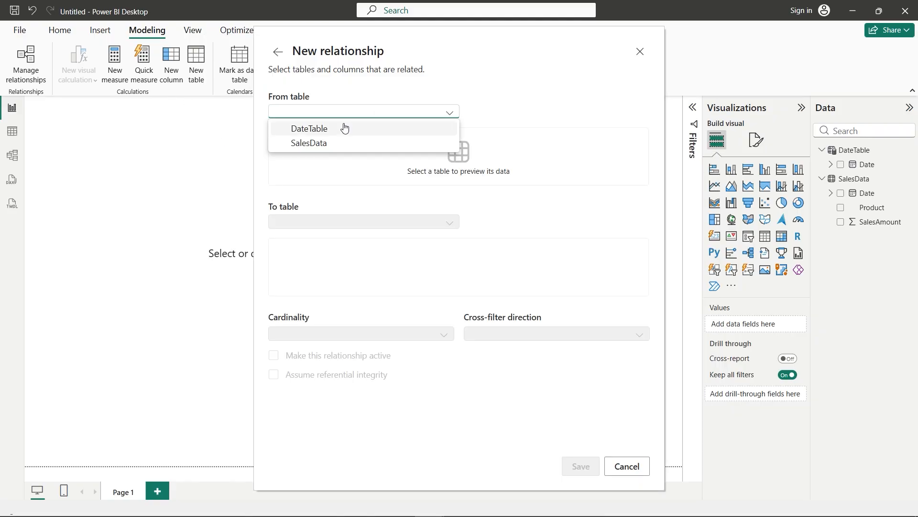
{"action": "left_click", "coordinate": [318, 145]}
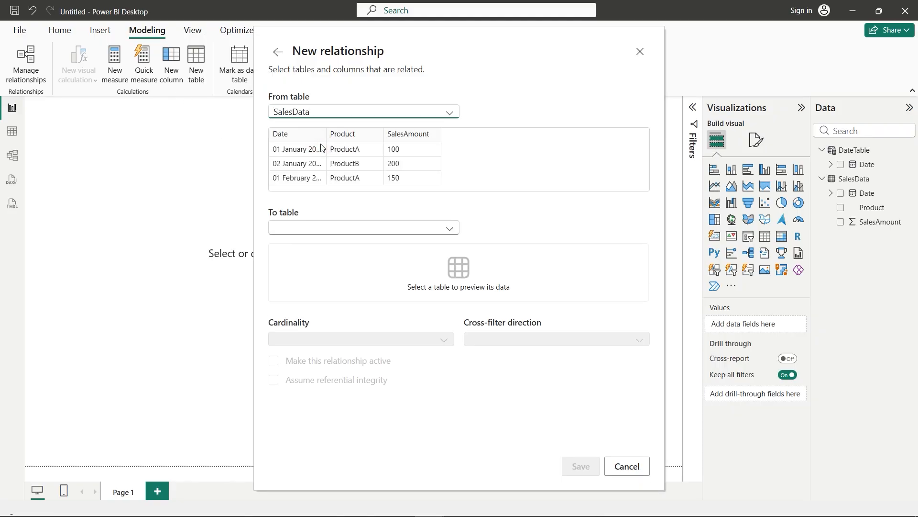
{"action": "left_click", "coordinate": [433, 224]}
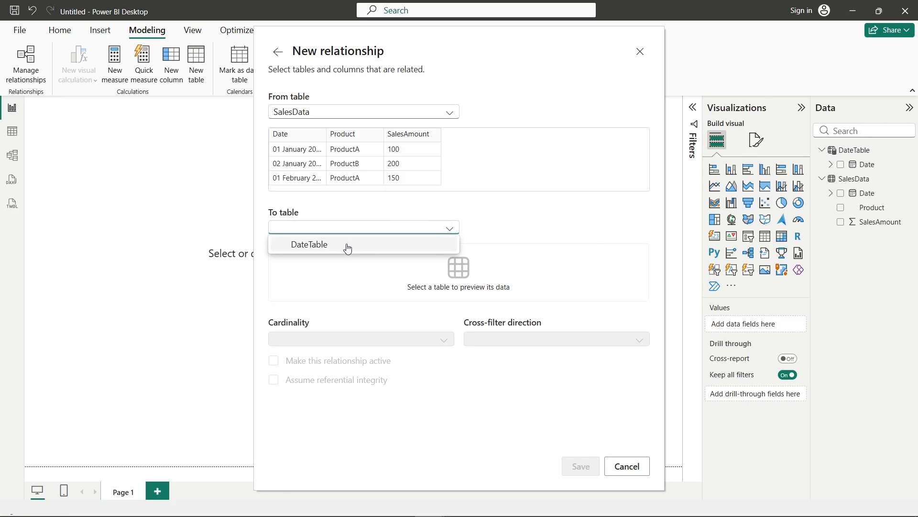
{"action": "left_click", "coordinate": [347, 244]}
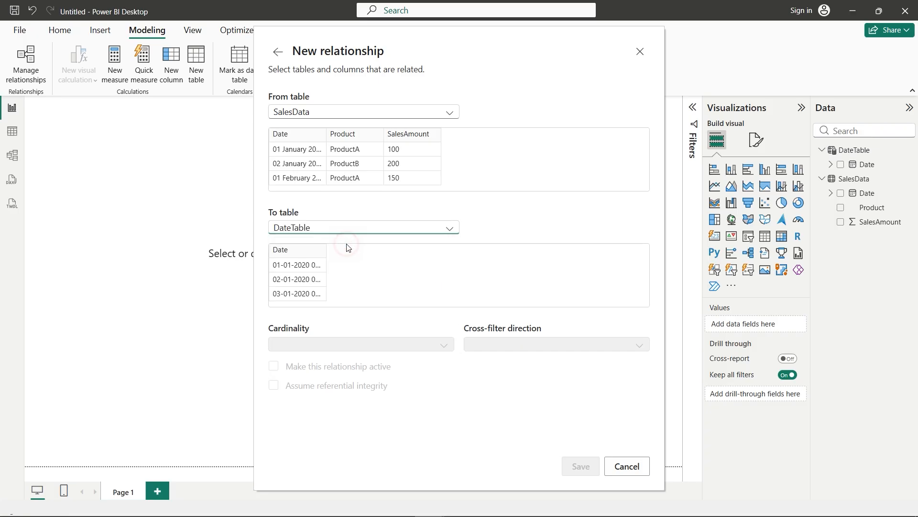
Relate the two tables on their Date columns, check the cross-filter direction options, and save the relationship
{"action": "left_click", "coordinate": [301, 134]}
{"action": "left_click", "coordinate": [287, 249]}
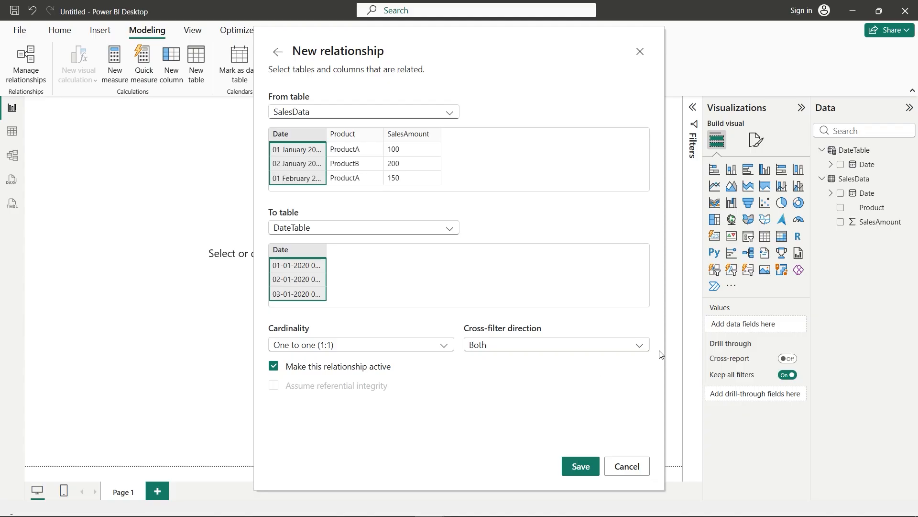
{"action": "left_click", "coordinate": [636, 348]}
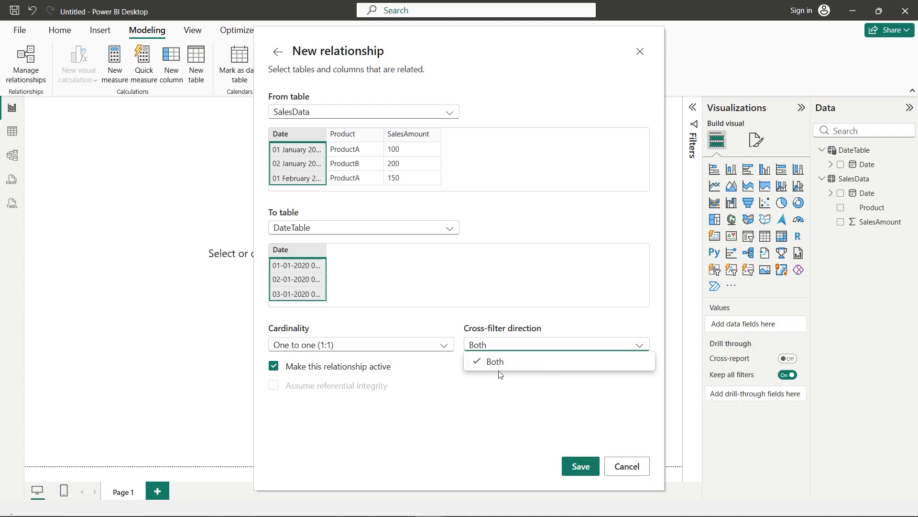
{"action": "left_click", "coordinate": [484, 412]}
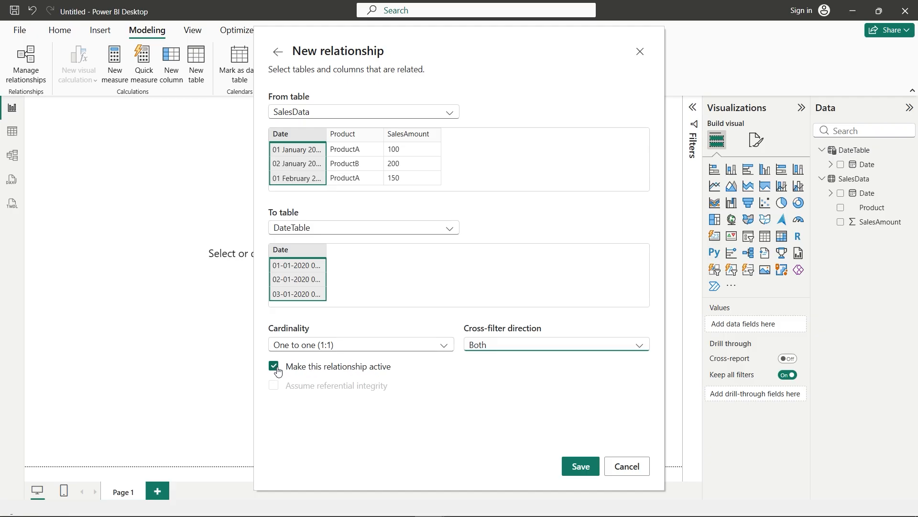
{"action": "left_click", "coordinate": [580, 470]}
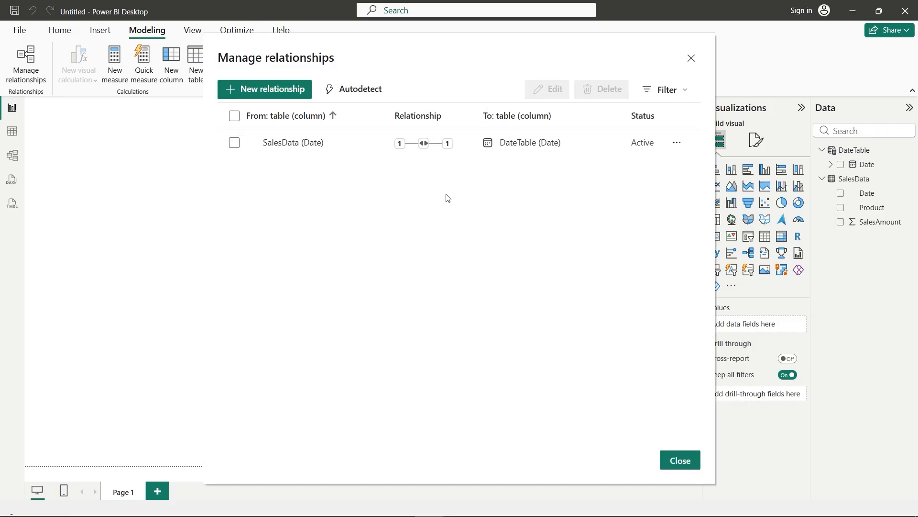
{"action": "left_click", "coordinate": [680, 460]}
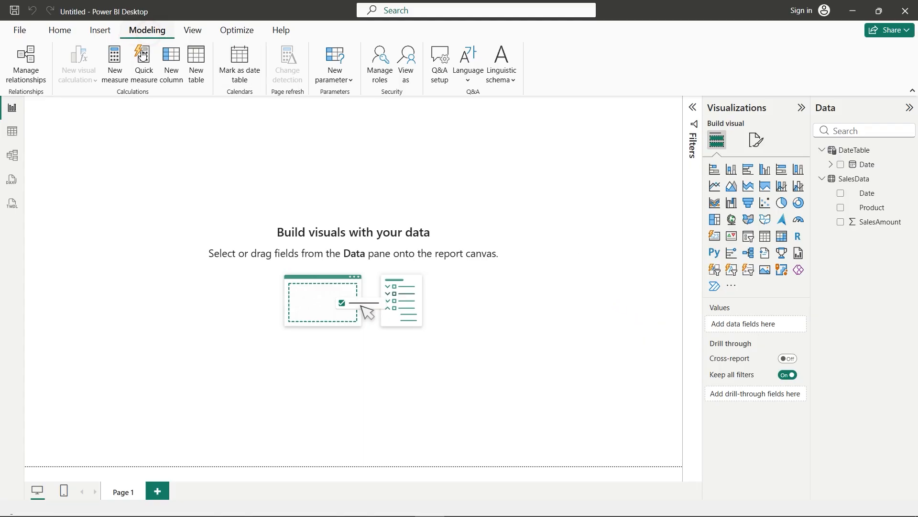
Create a measure in DateTable with the formula TotalSales = SUM(SalesData[SalesAmount])
{"action": "left_click", "coordinate": [116, 72]}
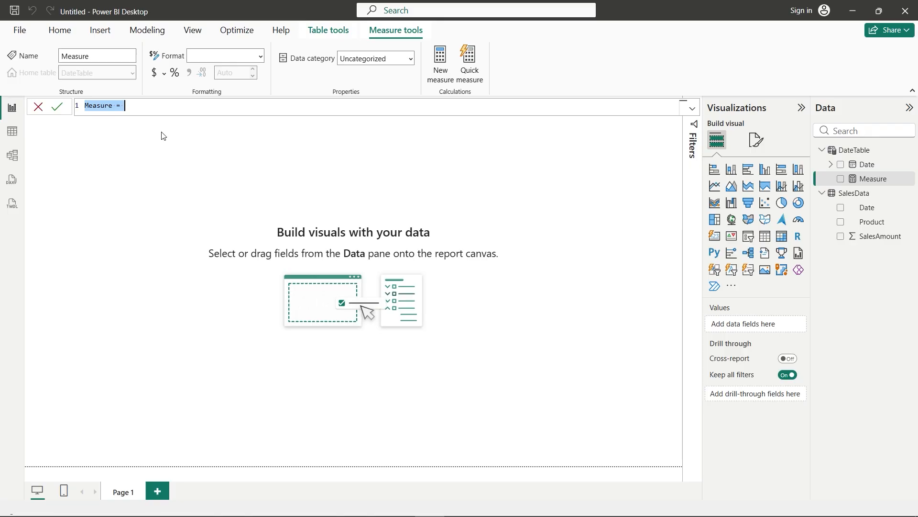
{"action": "type", "text": "TotalSales = SUM(SalesData[SalesAmount])"}
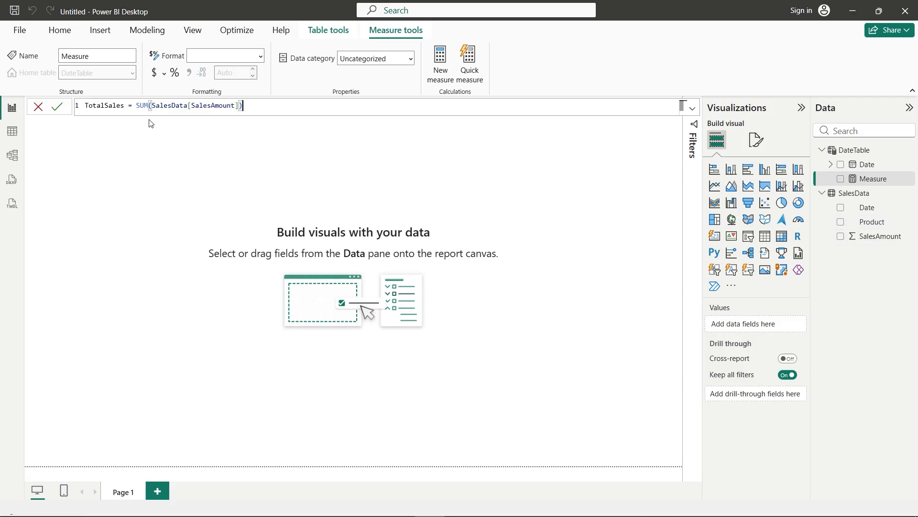
{"action": "left_click", "coordinate": [58, 108]}
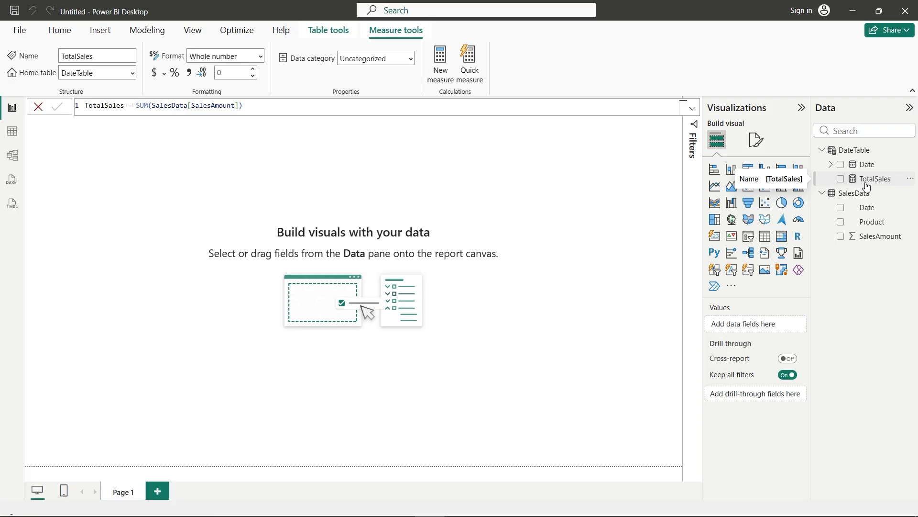
Delete the TotalSales measure from the model and remove the chart made from it
{"action": "left_click", "coordinate": [844, 180]}
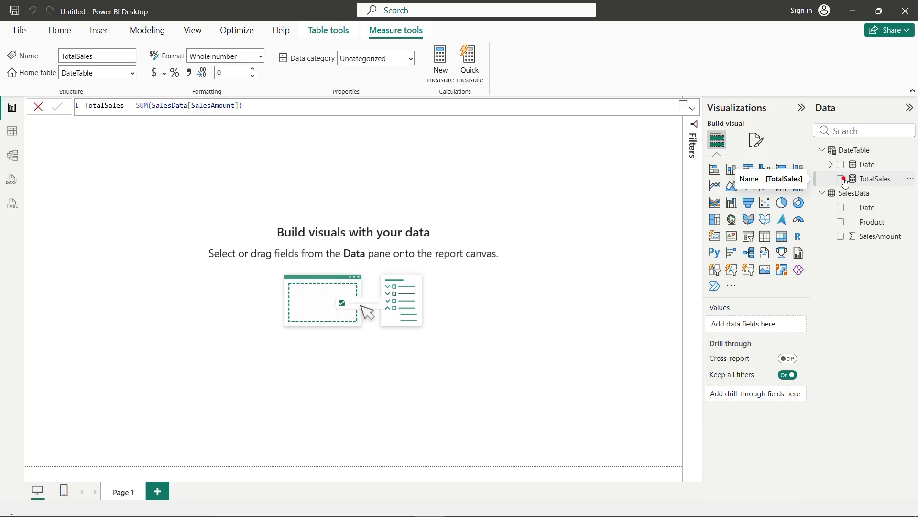
{"action": "right_click", "coordinate": [871, 182]}
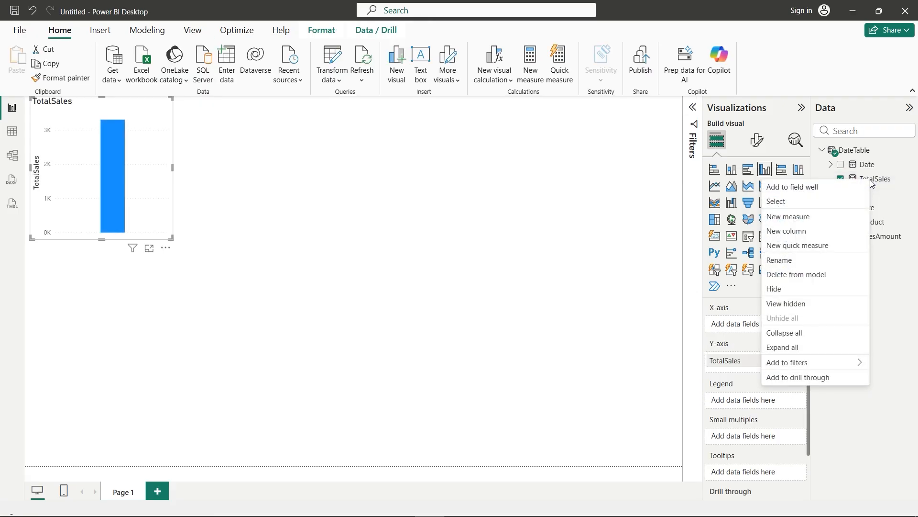
{"action": "left_click", "coordinate": [837, 274]}
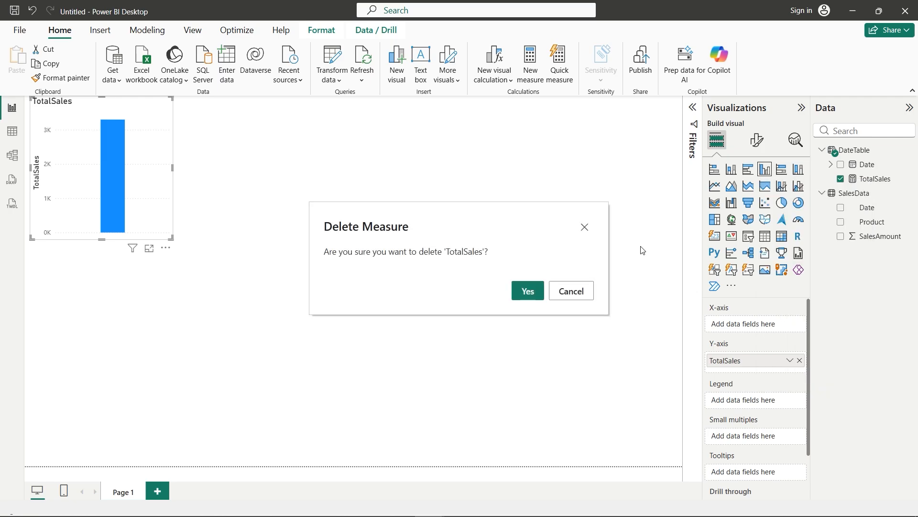
{"action": "left_click", "coordinate": [534, 293]}
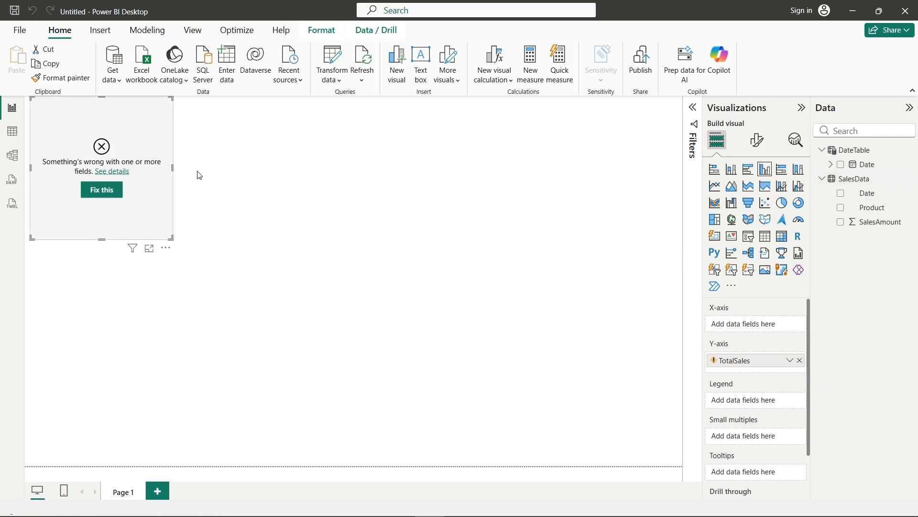
{"action": "left_click", "coordinate": [139, 191]}
{"action": "key", "text": "Delete"}
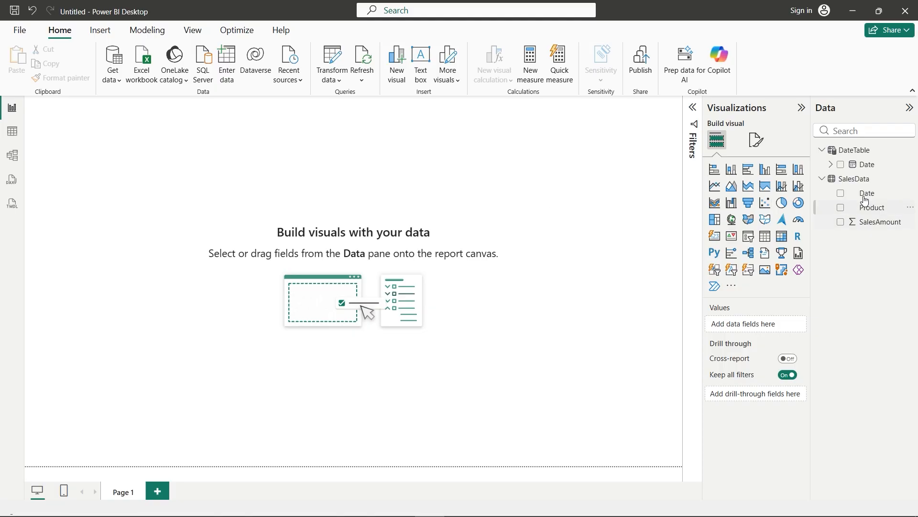
Create a measure in the SalesData table with the formula TotalSales = SUM(SalesData[SalesAmount])
{"action": "left_click", "coordinate": [861, 179]}
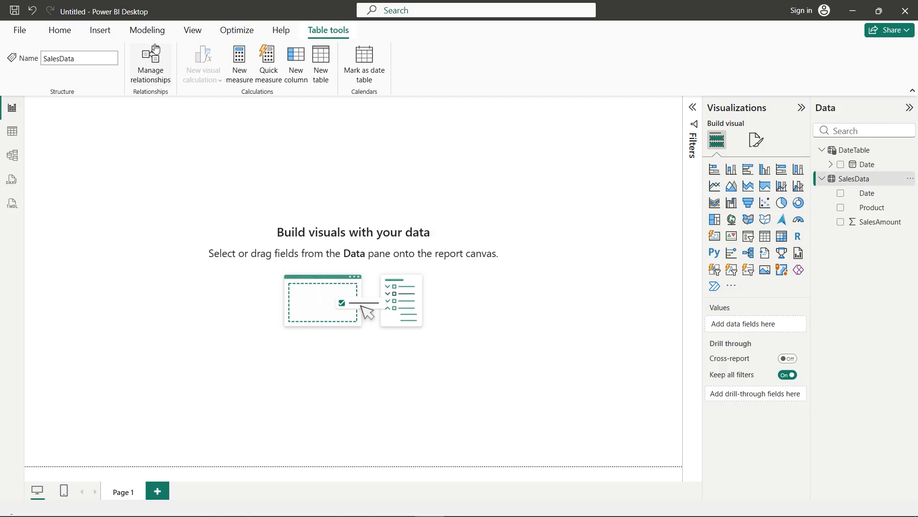
{"action": "left_click", "coordinate": [147, 30]}
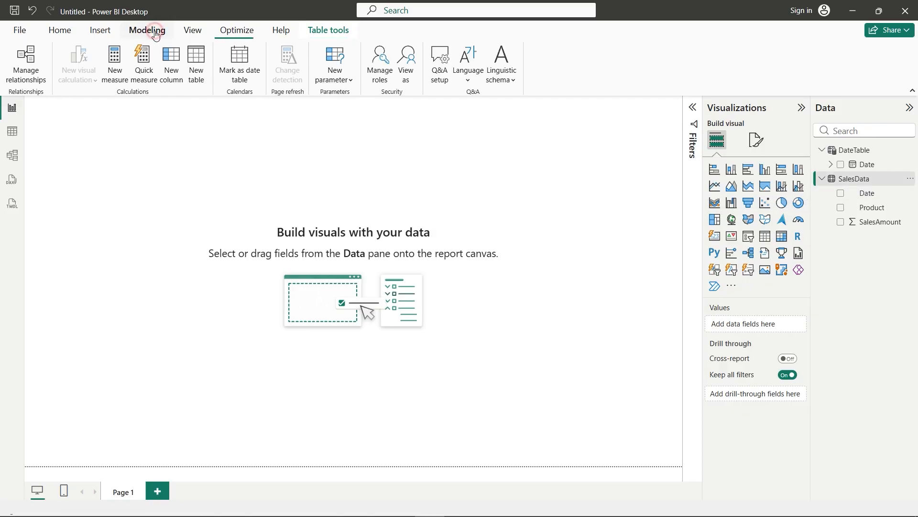
{"action": "left_click", "coordinate": [117, 74]}
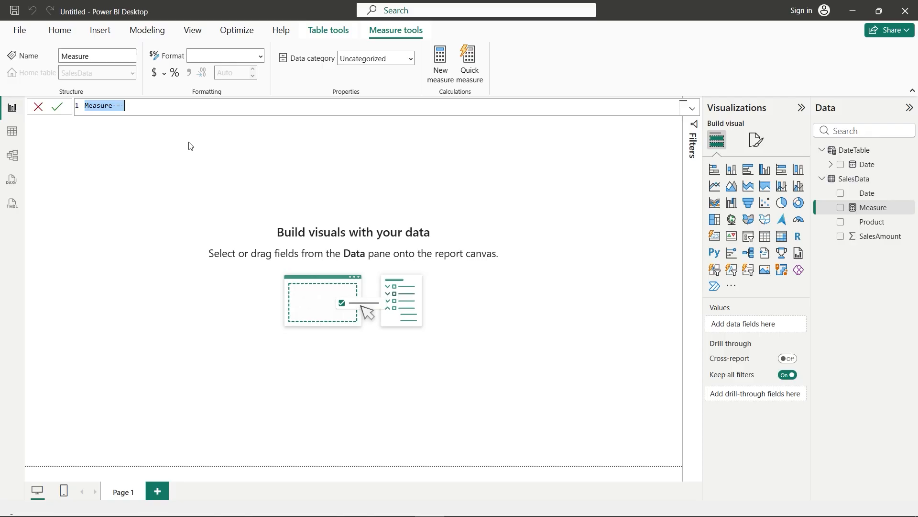
{"action": "type", "text": "TotalSales = SUM(SalesData[SalesAmount])"}
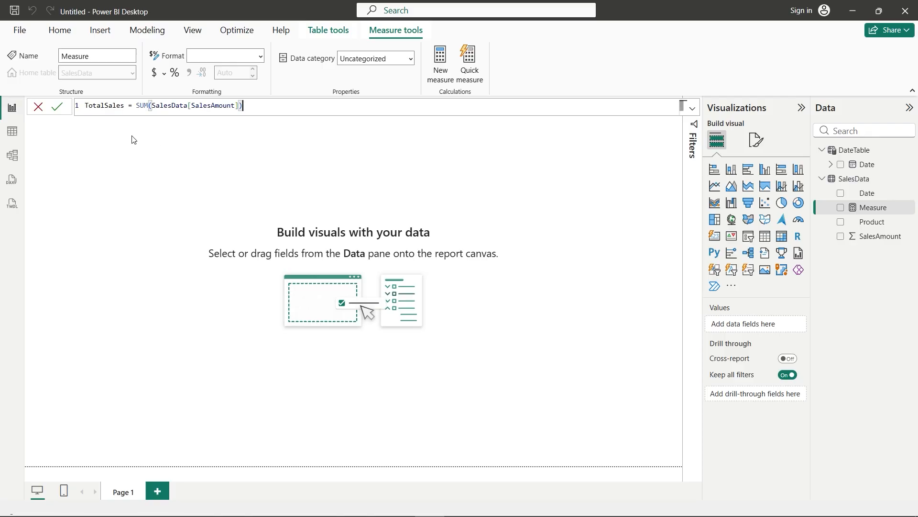
{"action": "left_click", "coordinate": [59, 109]}
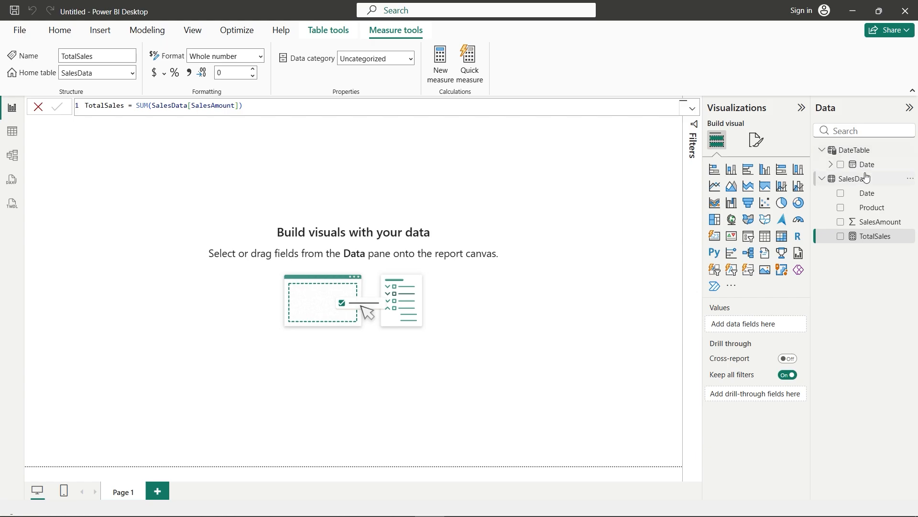
{"action": "left_click", "coordinate": [876, 238]}
Review the model's list of table relationships and close it without making changes
{"action": "left_click", "coordinate": [147, 30]}
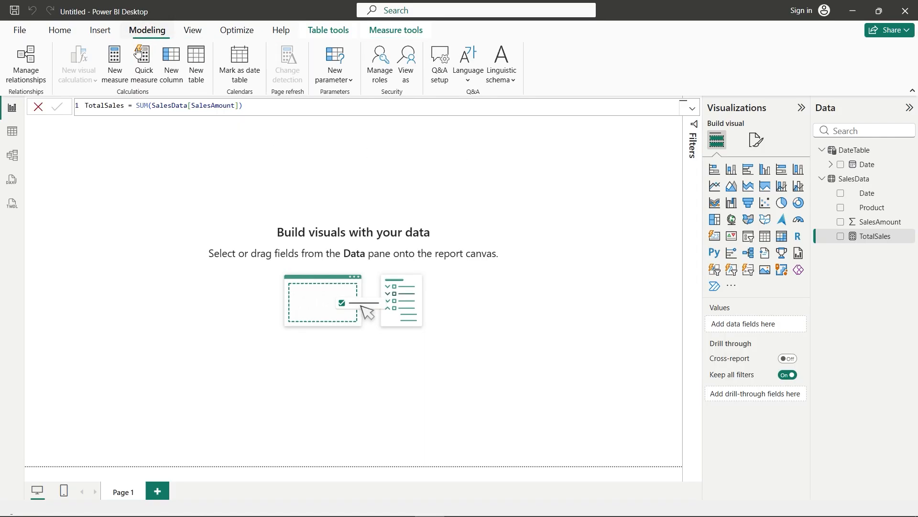
{"action": "left_click", "coordinate": [34, 81]}
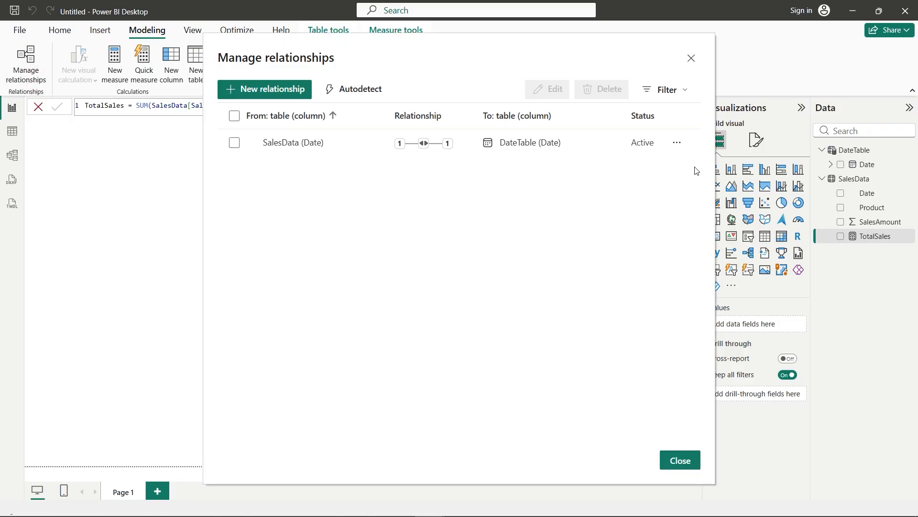
{"action": "left_click", "coordinate": [682, 460]}
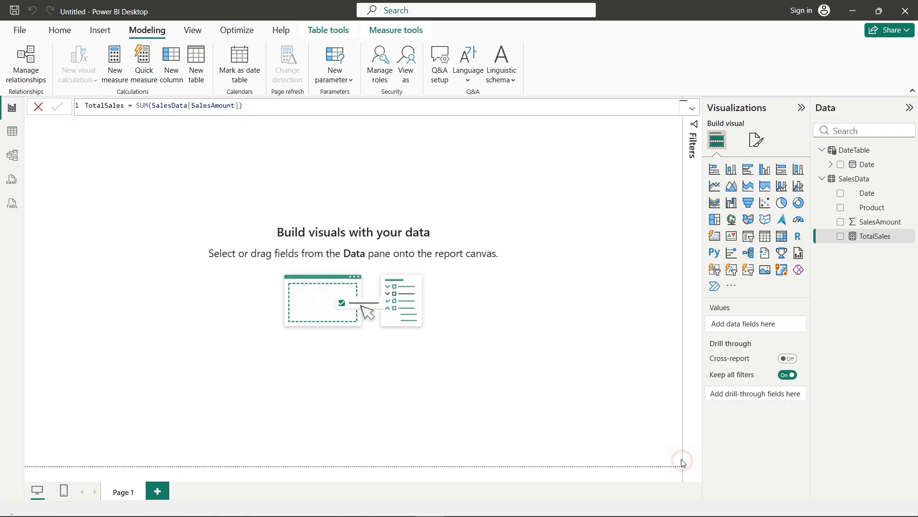
Create a year-to-date measure in SalesData with the formula SalesYTD = TOTALYTD([TotalSales], DateTable[Date])
{"action": "left_click", "coordinate": [116, 72]}
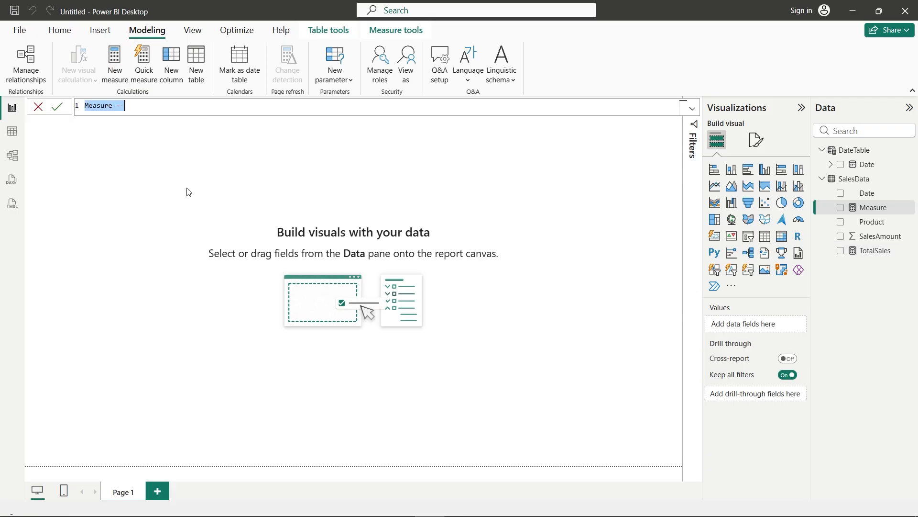
{"action": "type", "text": "SalesYTD = TOTALYTD([TotalSales], DateTable[Date])"}
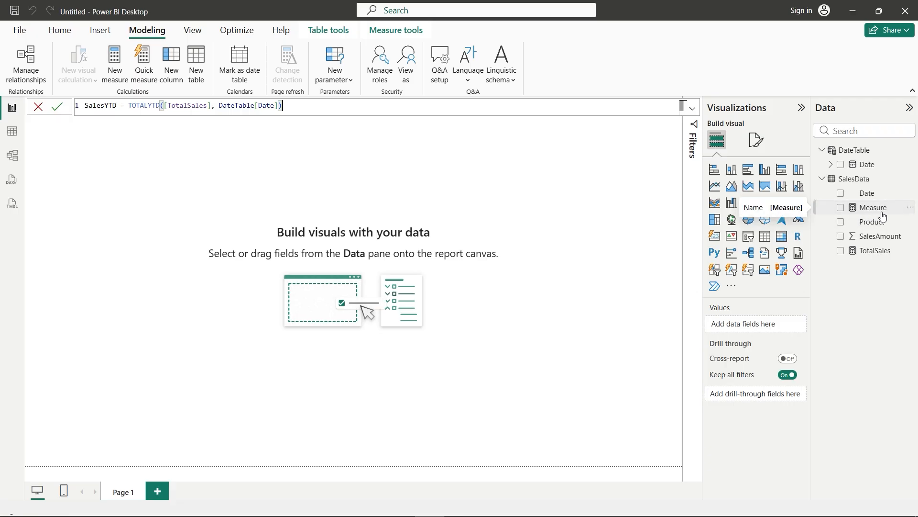
{"action": "left_click", "coordinate": [863, 215]}
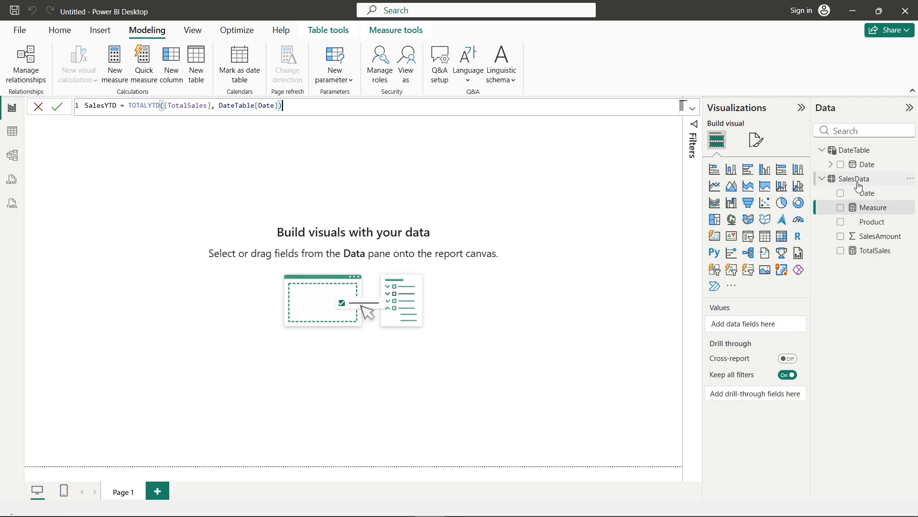
{"action": "left_click", "coordinate": [873, 215]}
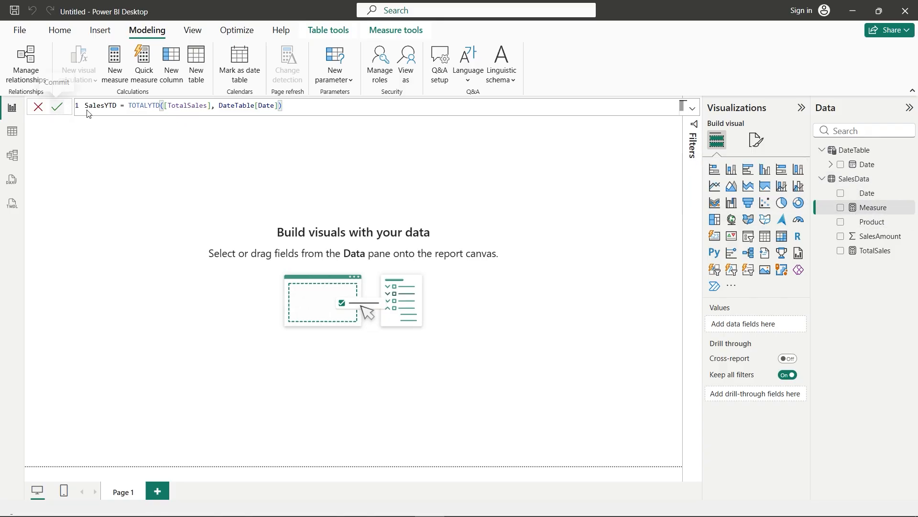
{"action": "left_click", "coordinate": [868, 214]}
{"action": "left_click", "coordinate": [58, 107]}
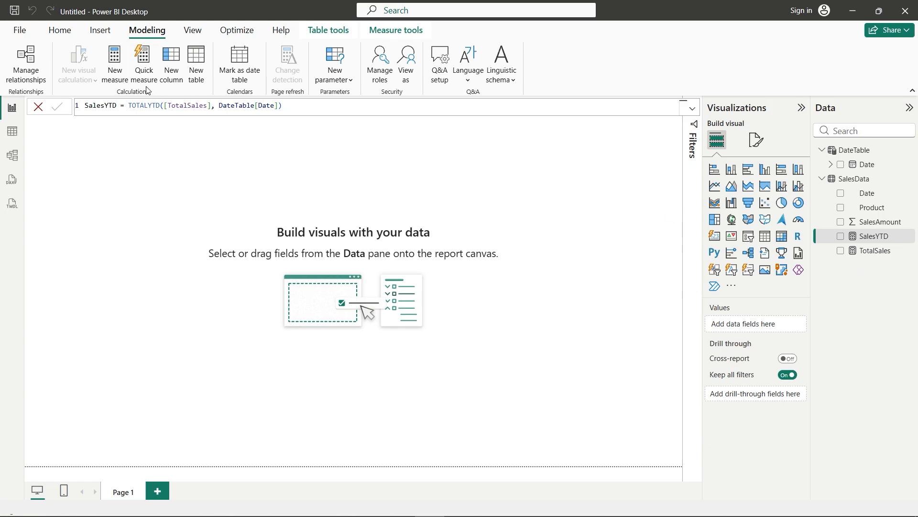
Create a month-to-date measure in SalesData with the formula SalesMTD = TOTALMTD([TotalSales], DateTable[Date])
{"action": "left_click", "coordinate": [114, 79]}
{"action": "type", "text": "SalesMTD = TOTALMTD([TotalSales], DateTable[Date])"}
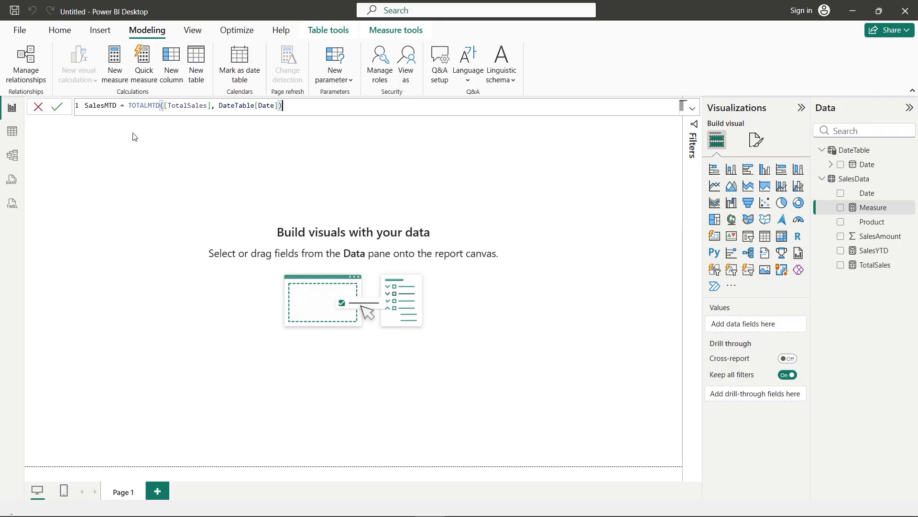
{"action": "left_click", "coordinate": [63, 111]}
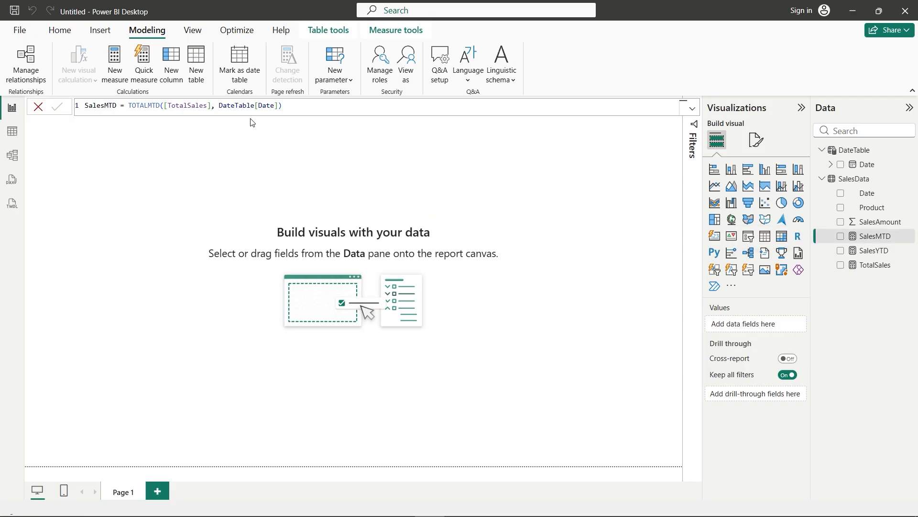
Create a prior-year measure in SalesData with the formula SalesPrevYear = CALCULATE([TotalSales], SAMEPERIODLASTYEAR(DateTable[Date]))
{"action": "left_click", "coordinate": [120, 79]}
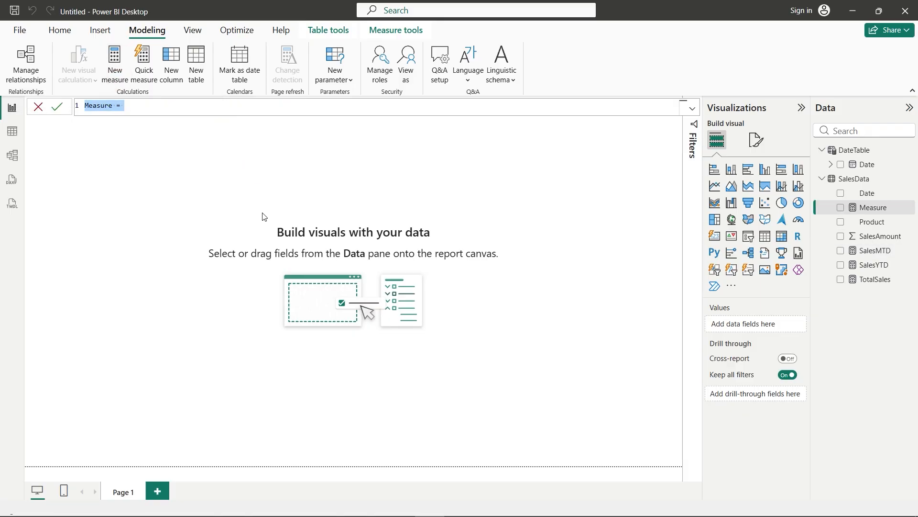
{"action": "type", "text": "SalesPrevYear = CALCULATE([TotalSales], SAMEPERIODLASTYEAR(DateTable[Date]))"}
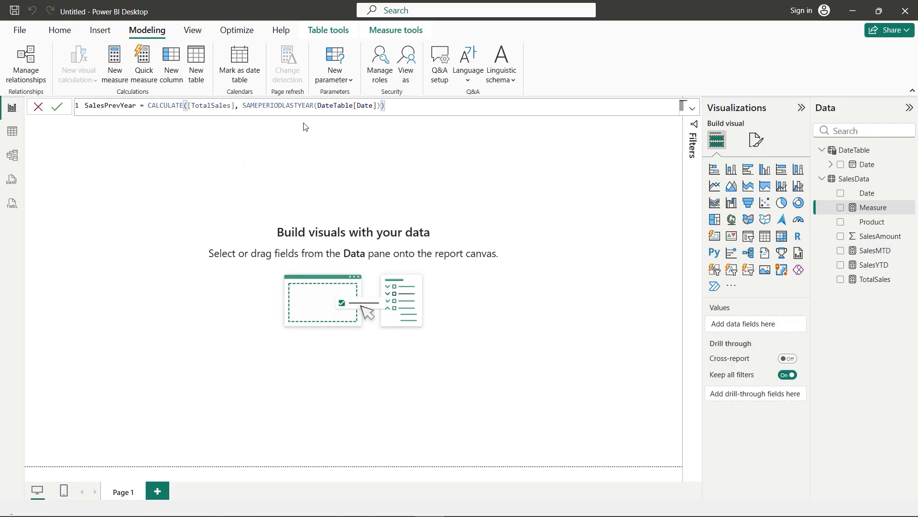
{"action": "double_click", "coordinate": [149, 107]}
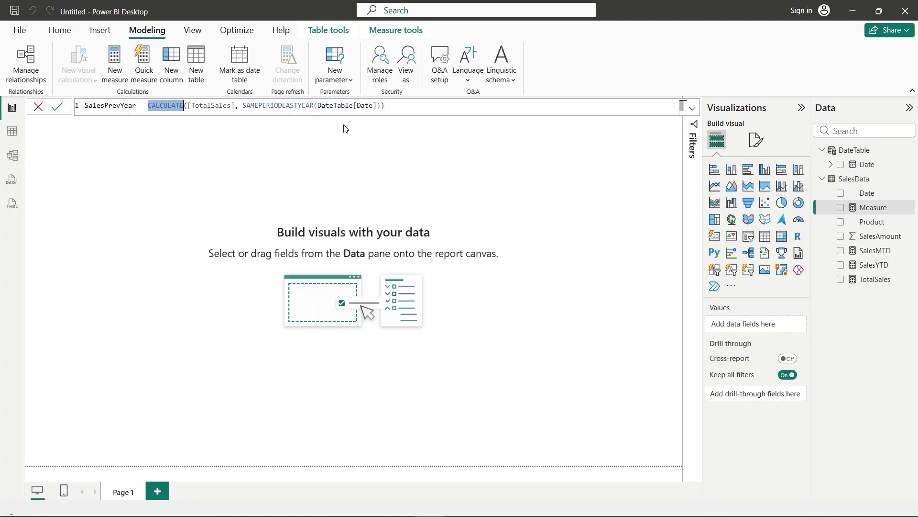
{"action": "left_click", "coordinate": [57, 108]}
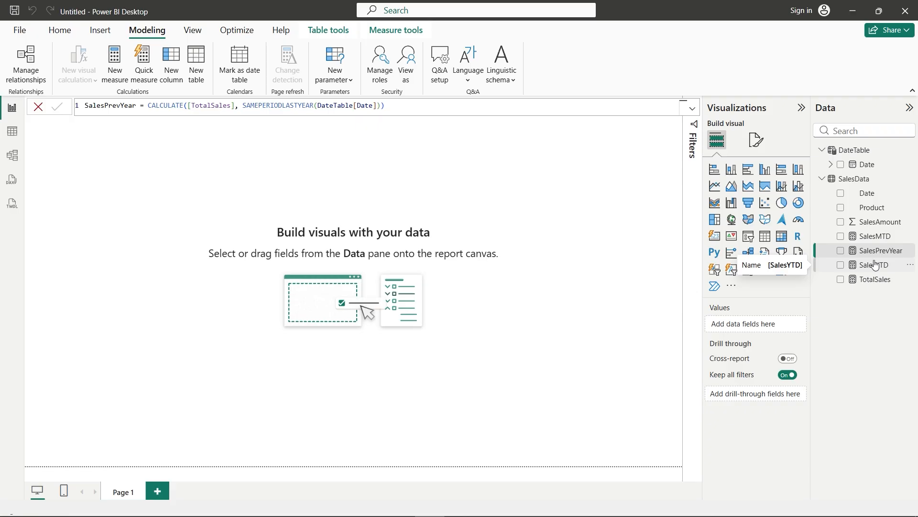
Add a line chart enlarged to fill most of the page, plotting SalesYTD and SalesPrevYear by DateTable's Date
{"action": "left_click", "coordinate": [714, 187]}
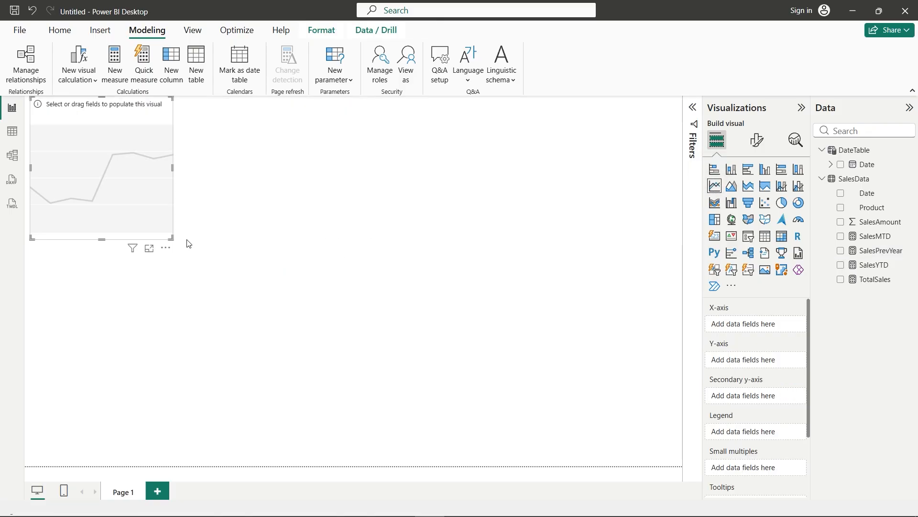
{"action": "left_click_drag", "start_coordinate": [173, 237], "coordinate": [635, 447]}
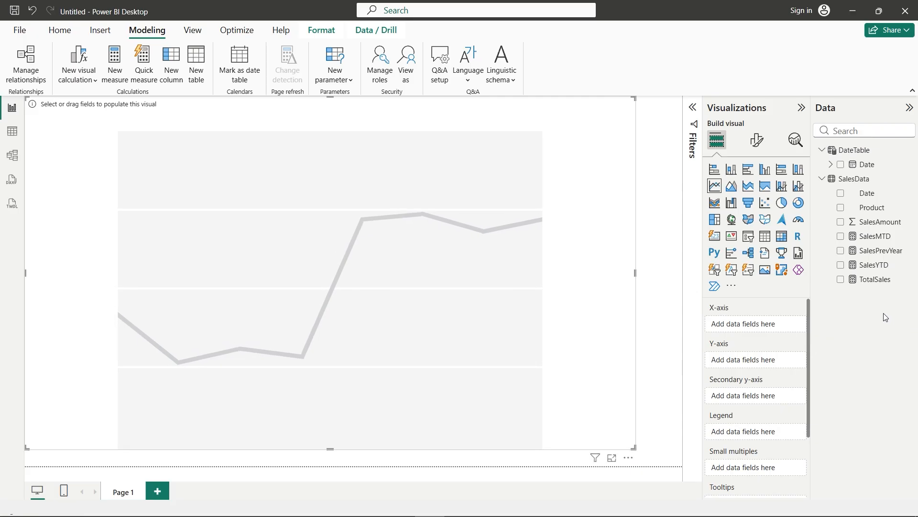
{"action": "left_click", "coordinate": [840, 166]}
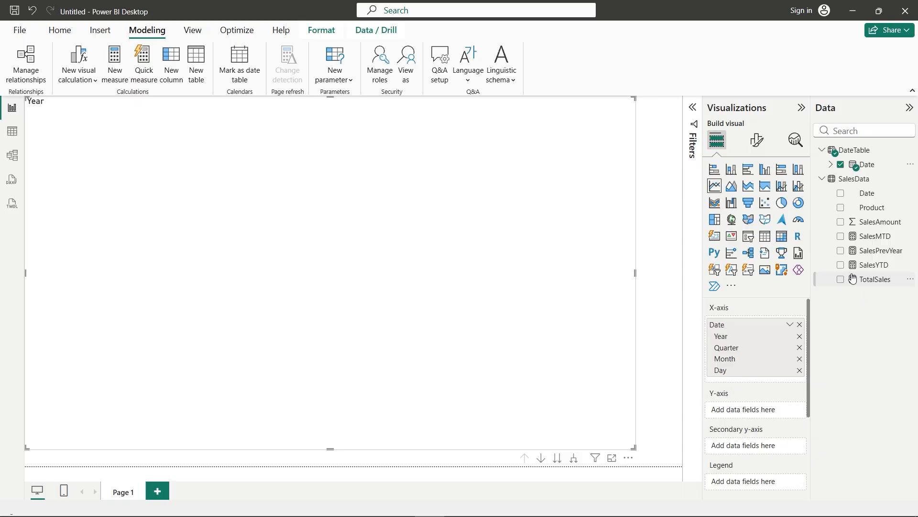
{"action": "left_click", "coordinate": [841, 265]}
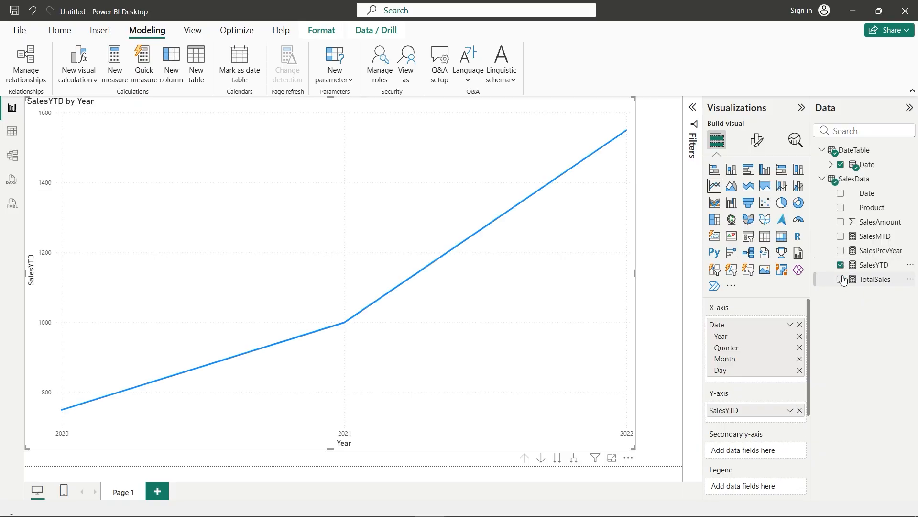
{"action": "left_click", "coordinate": [840, 252]}
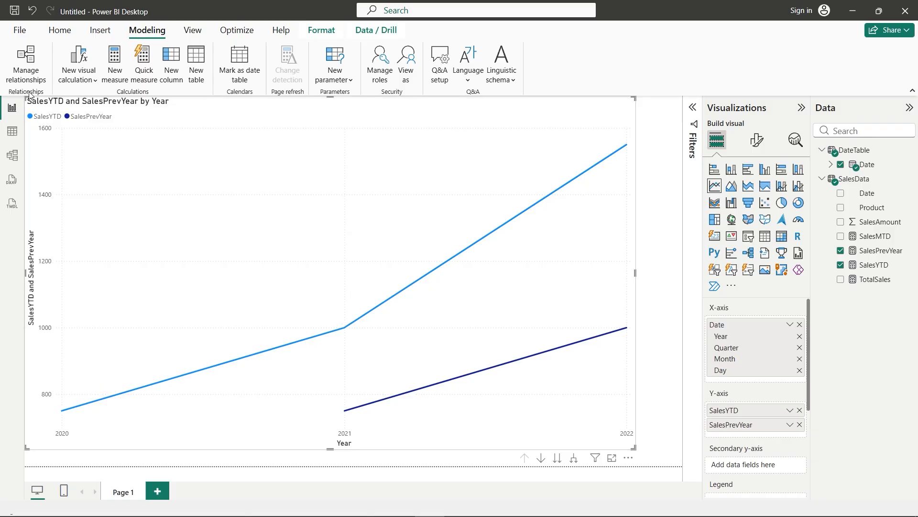
Shift the line chart slightly to the right on the page and inspect its values for 2022
{"action": "mouse_move", "coordinate": [69, 356]}
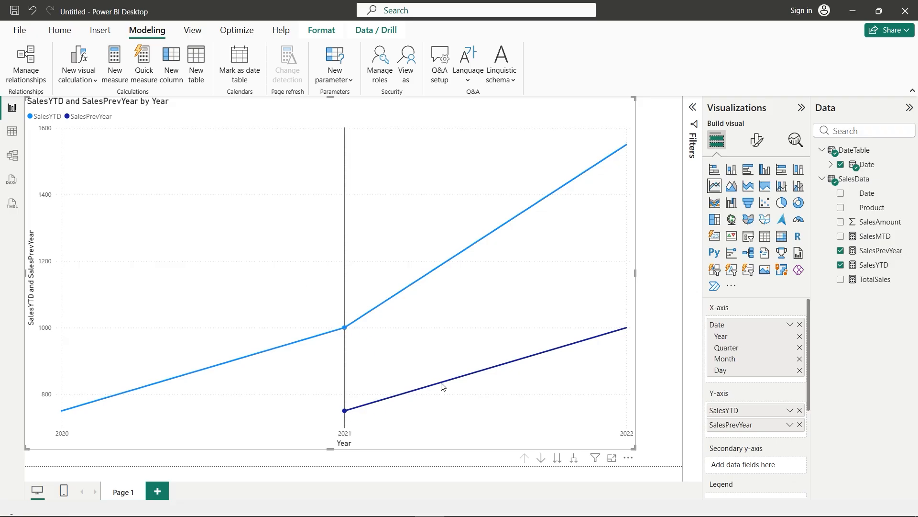
{"action": "left_click_drag", "start_coordinate": [460, 381], "coordinate": [473, 381]}
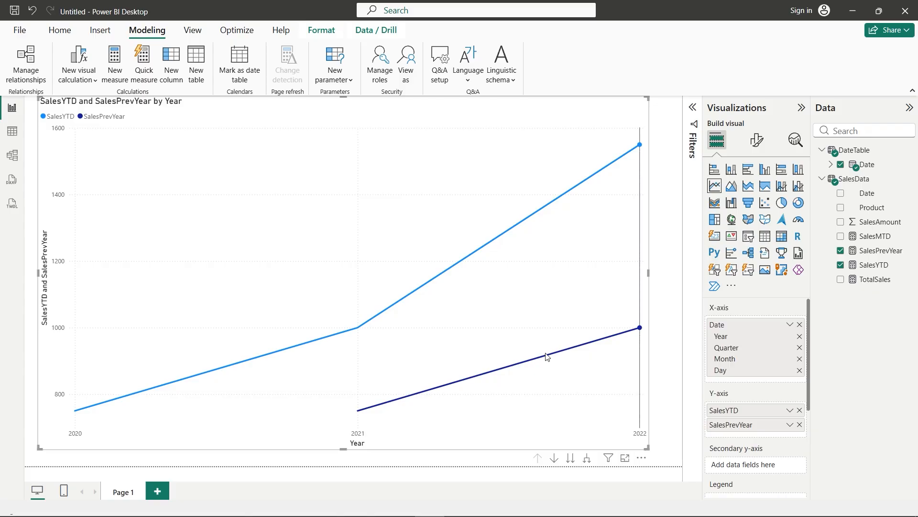
{"action": "mouse_move", "coordinate": [548, 353]}
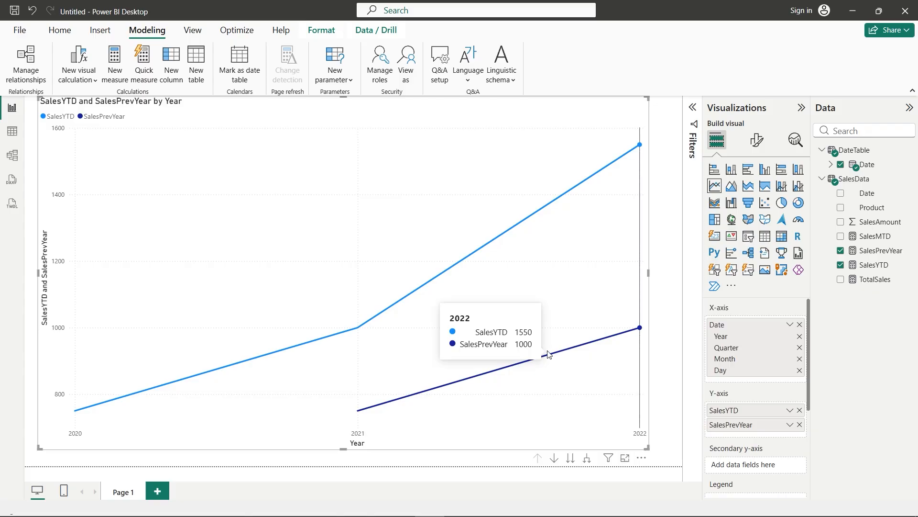